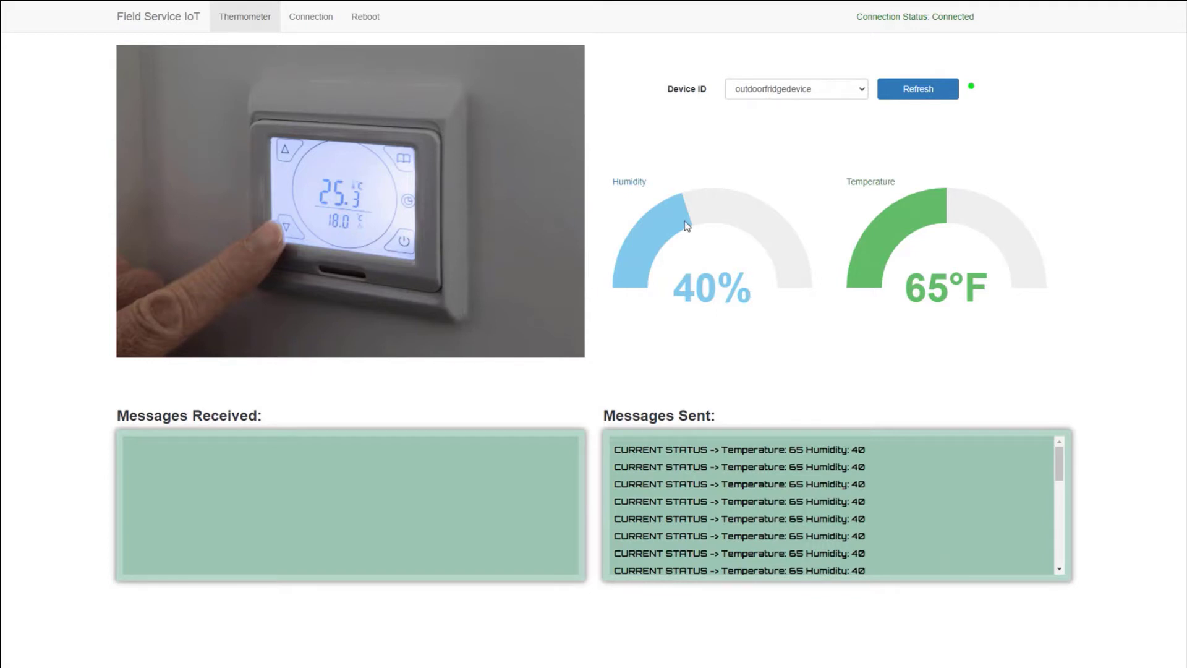
Drag the outdoorfridgedevice Humidity gauge up to 100% in the Thermometer simulator.
{"action": "left_click_drag", "start_coordinate": [686, 217], "coordinate": [1041, 288]}
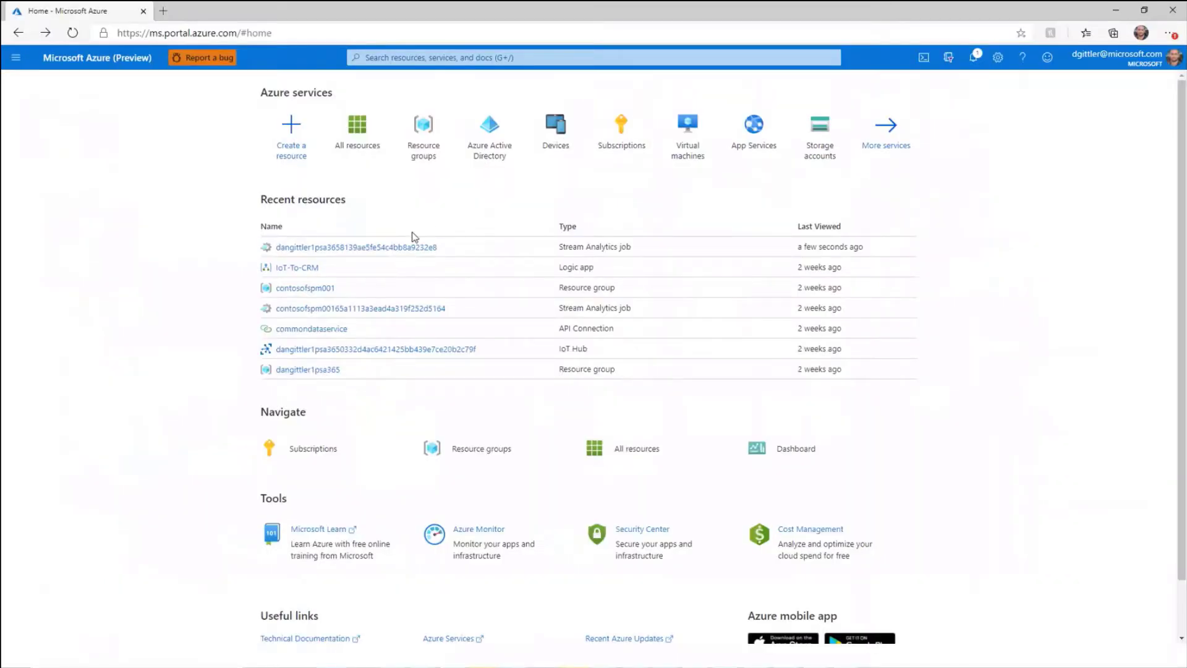
Open the Stream Analytics job from Recent resources and review its temperature alert query.
{"action": "left_click", "coordinate": [372, 246]}
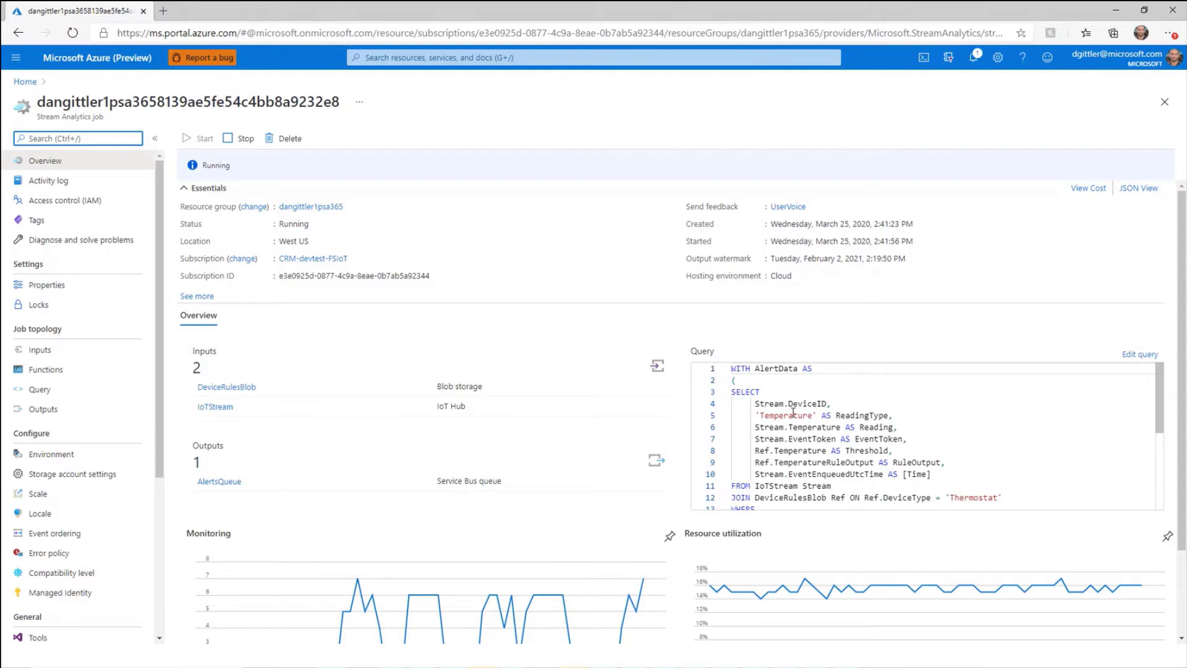
{"action": "scroll", "coordinate": [793, 412], "scroll_direction": "down", "scroll_amount": 2}
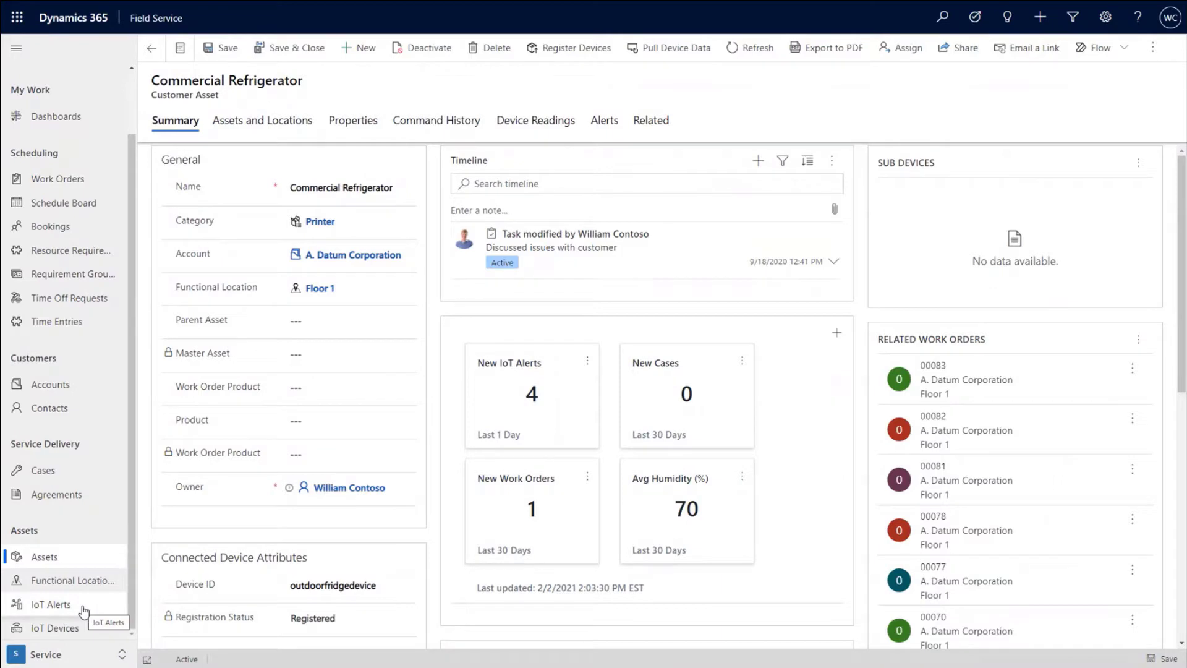
Go to IoT Alerts under Assets in the Field Service sitemap.
{"action": "left_click", "coordinate": [82, 607]}
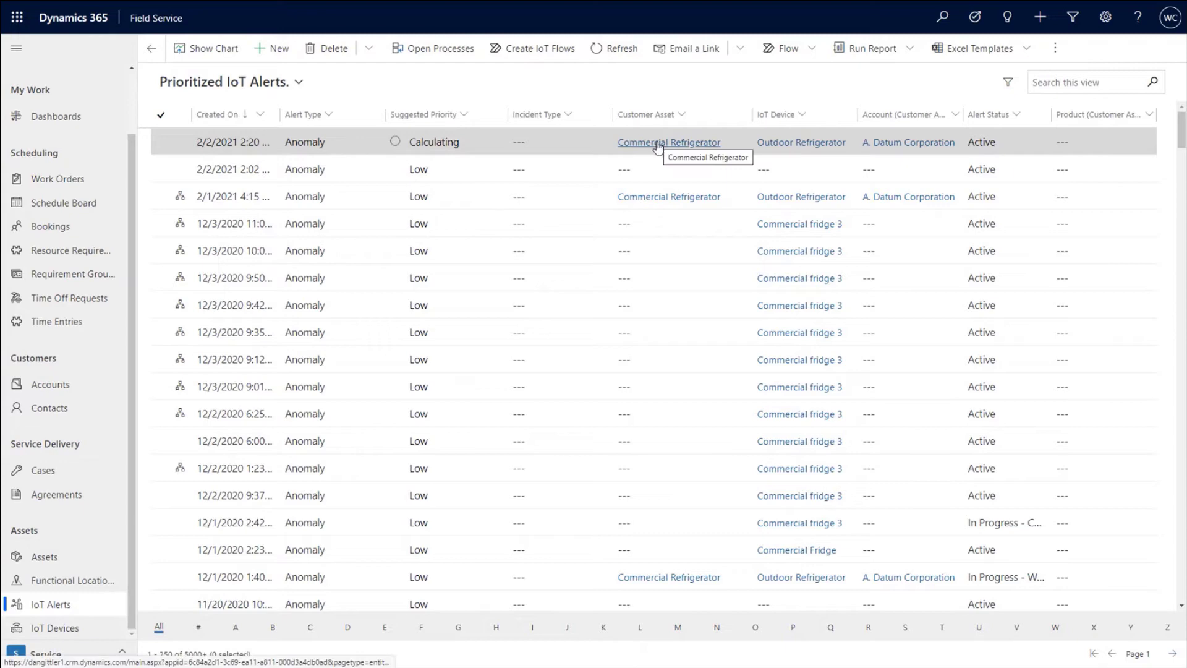
Open the newest Commercial Refrigerator alert (118 over threshold 70) and view its Device Readings.
{"action": "double_click", "coordinate": [331, 150]}
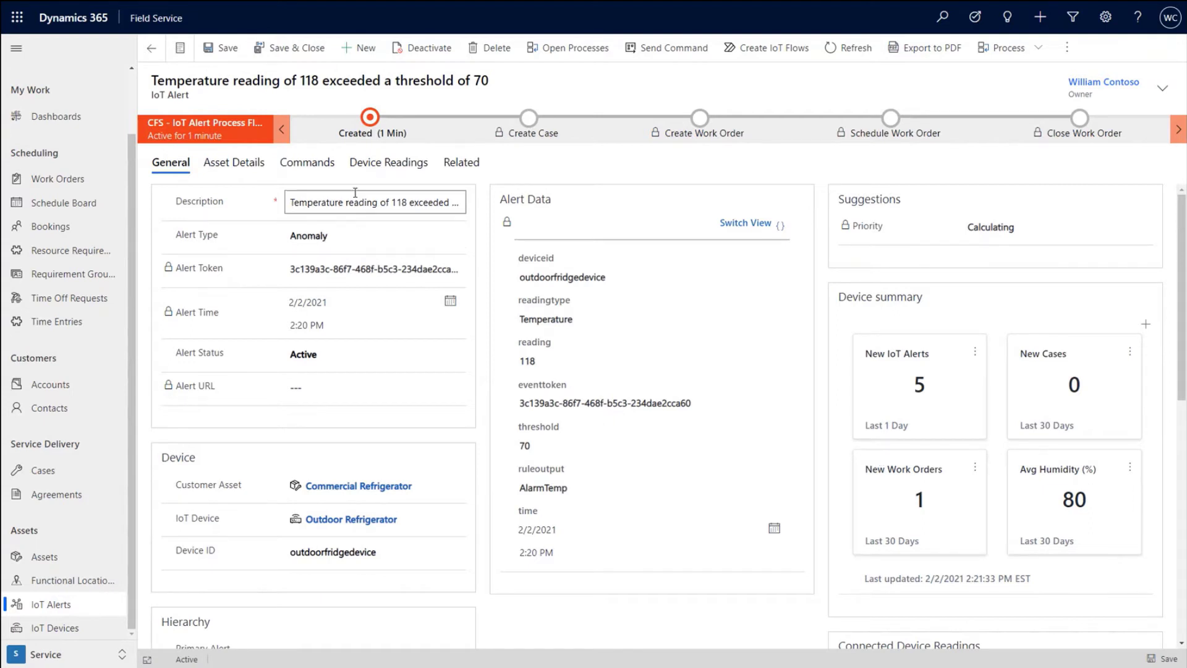
{"action": "left_click", "coordinate": [396, 176]}
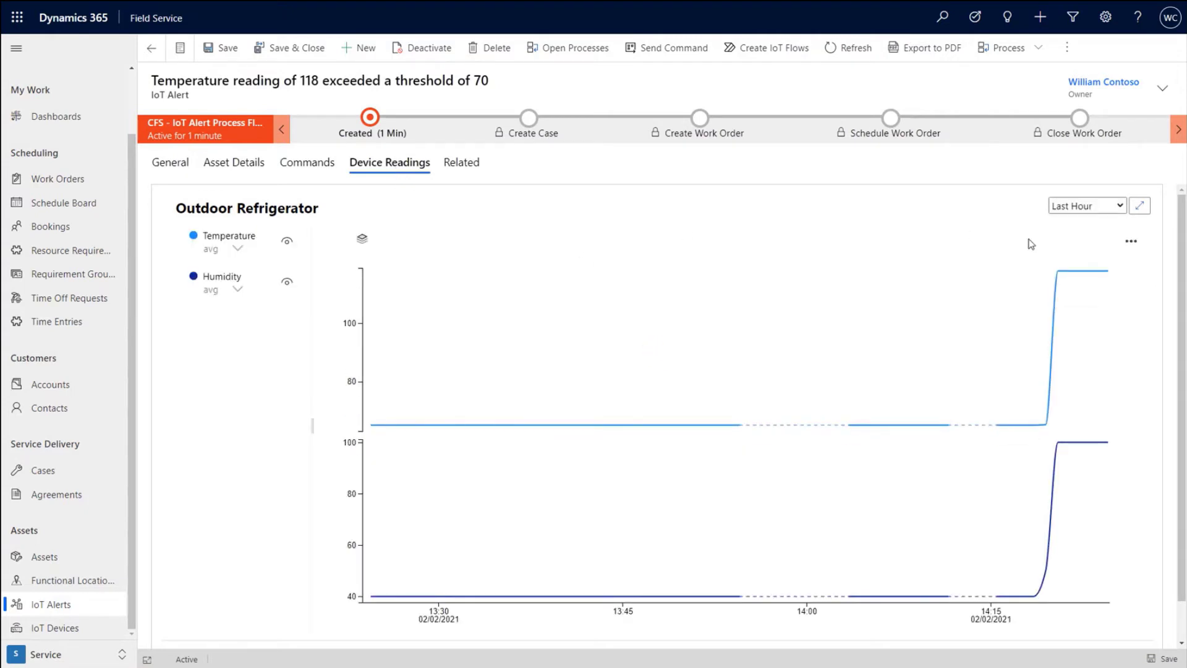
Change the readings chart range from Last Hour to Last 30 Mins to inspect the spike.
{"action": "left_click", "coordinate": [1074, 204]}
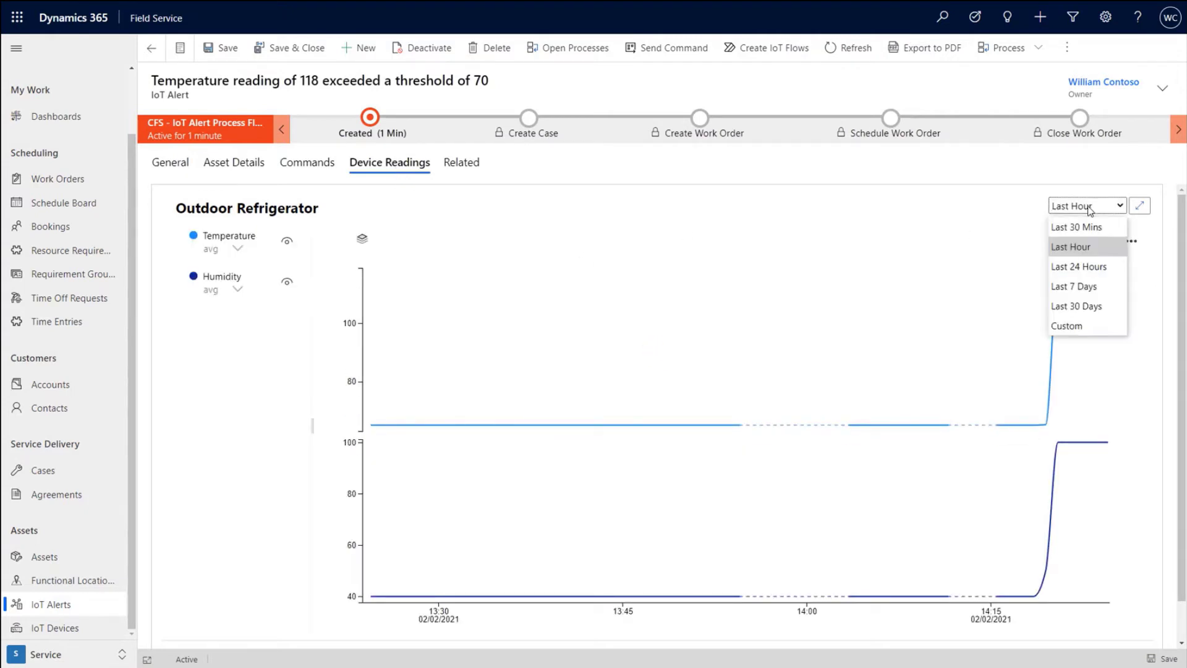
{"action": "left_click", "coordinate": [1092, 226]}
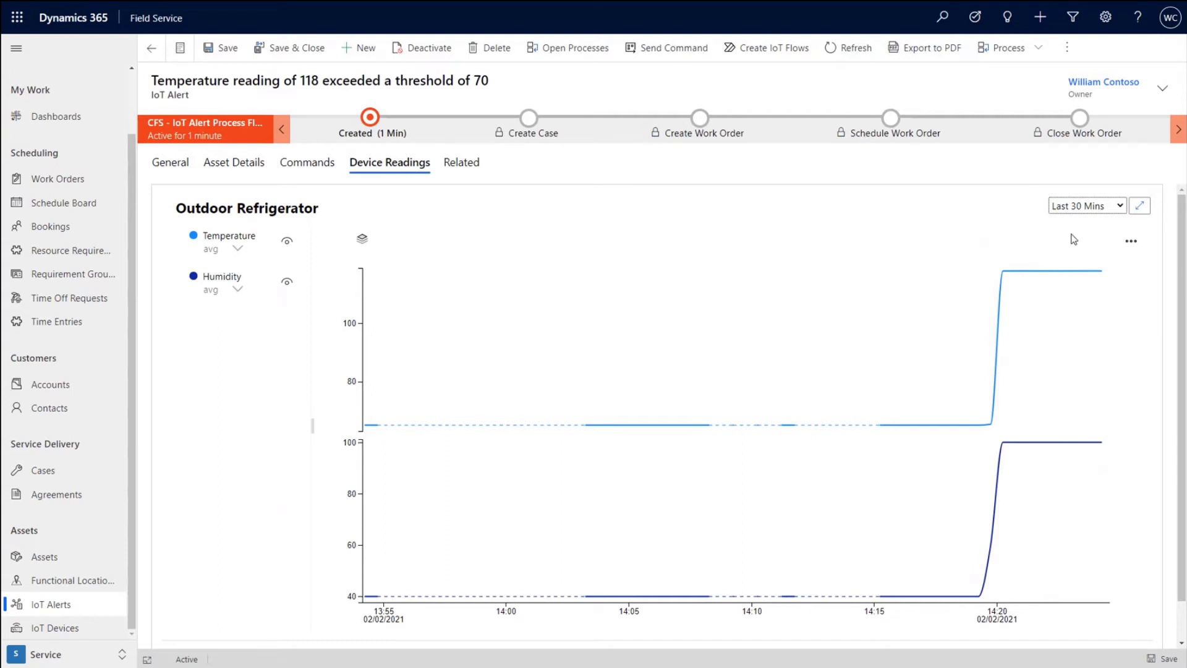
{"action": "mouse_move", "coordinate": [991, 431]}
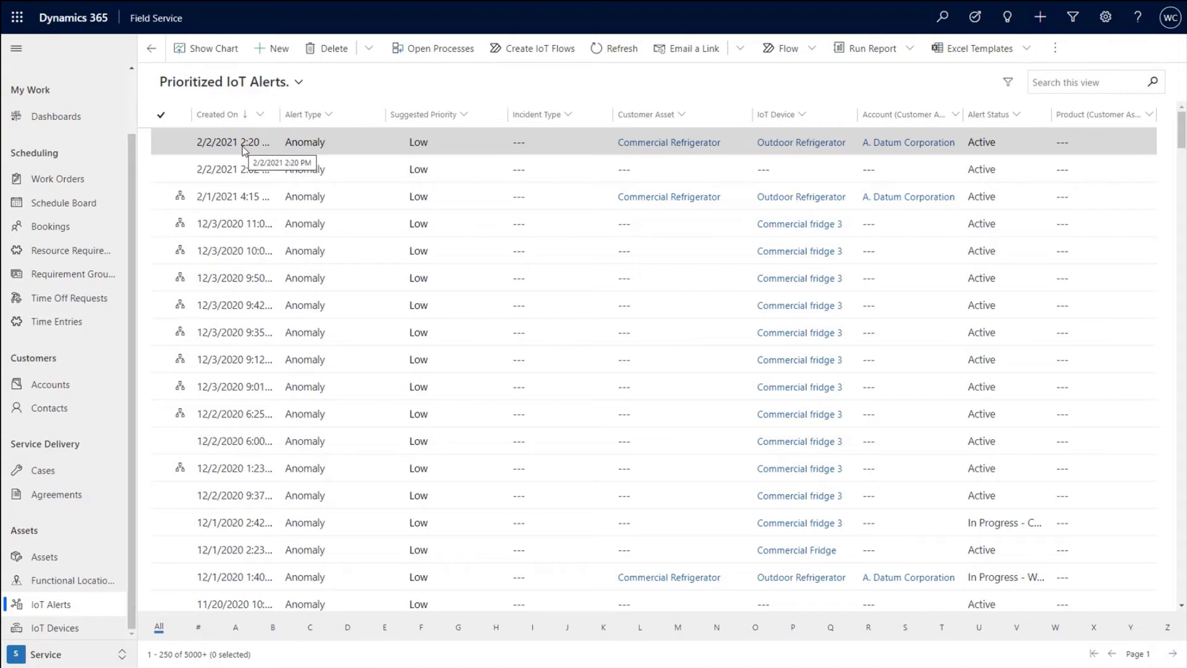
Open a refrigerator alert record from the Prioritized IoT Alerts list.
{"action": "double_click", "coordinate": [182, 199]}
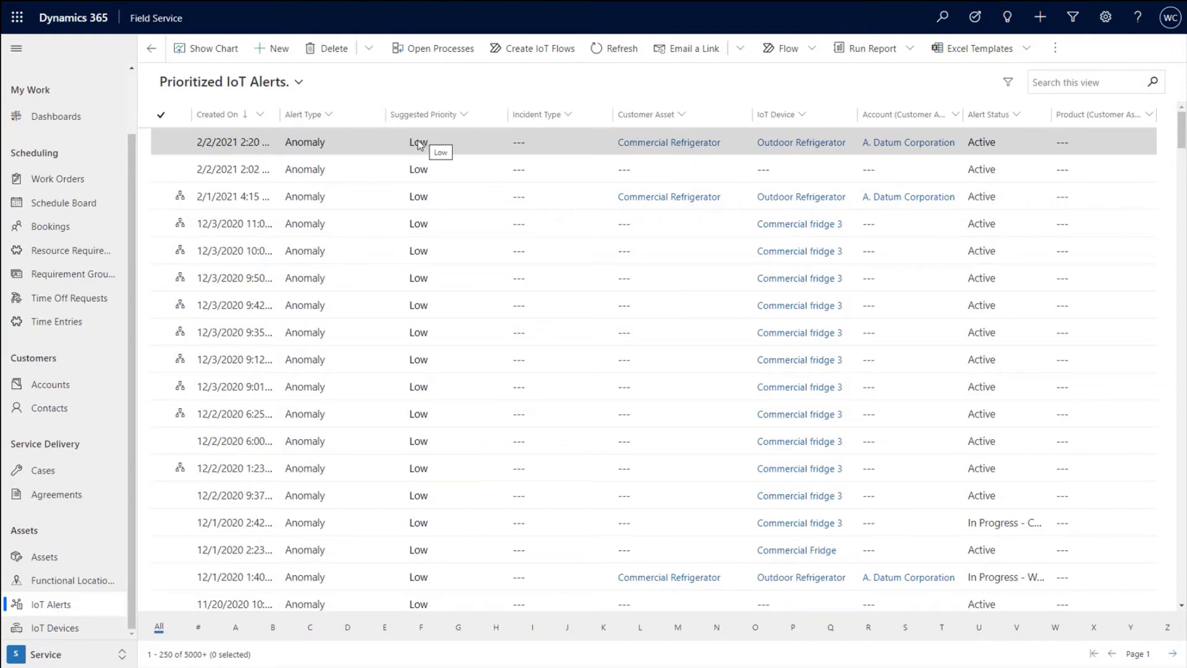
Filter the Suggested Priority column to show only High priority alerts.
{"action": "left_click", "coordinate": [465, 117]}
{"action": "left_click", "coordinate": [468, 186]}
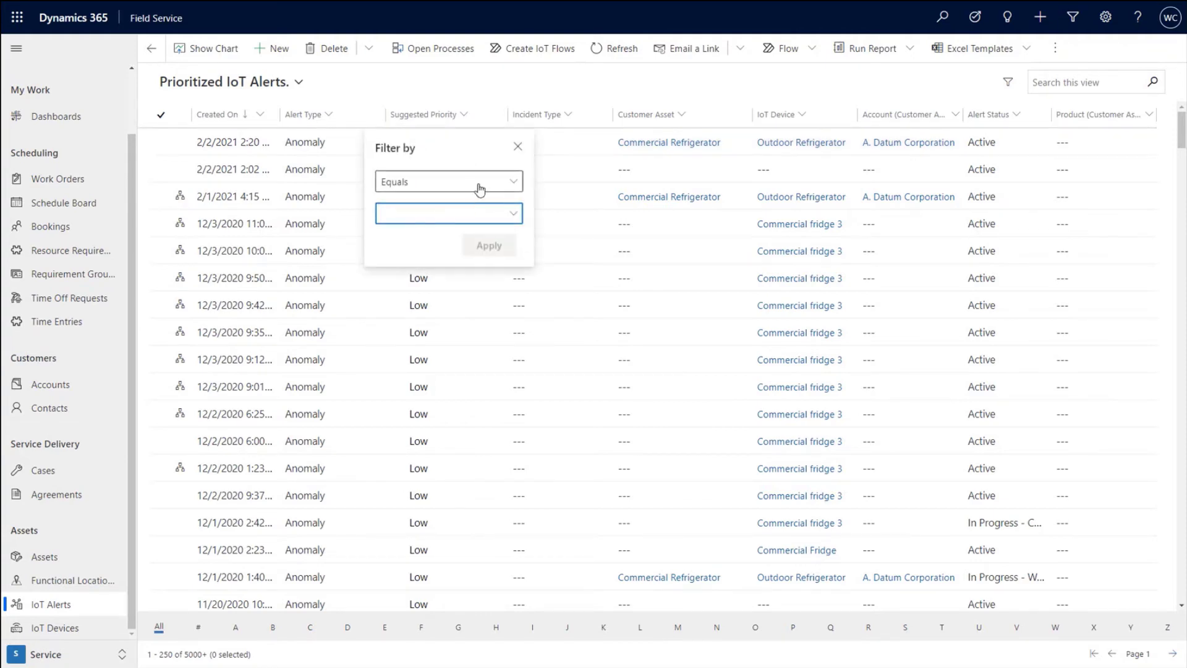
{"action": "left_click", "coordinate": [461, 214]}
{"action": "left_click", "coordinate": [414, 261]}
{"action": "left_click", "coordinate": [454, 146]}
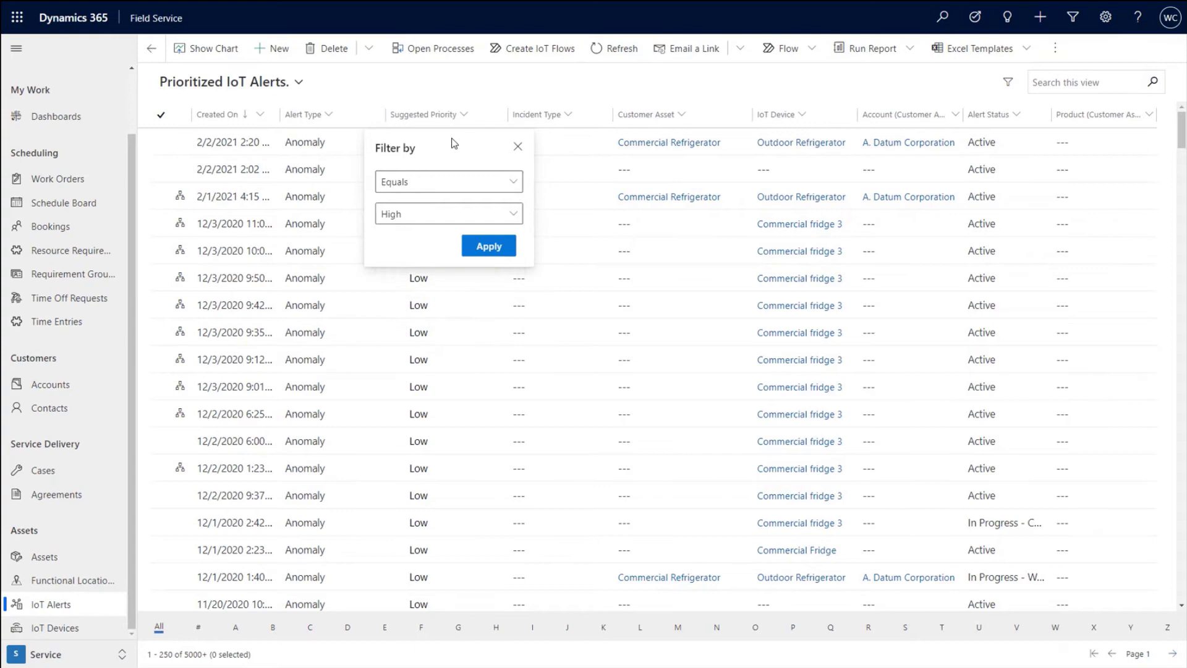
{"action": "left_click", "coordinate": [484, 245]}
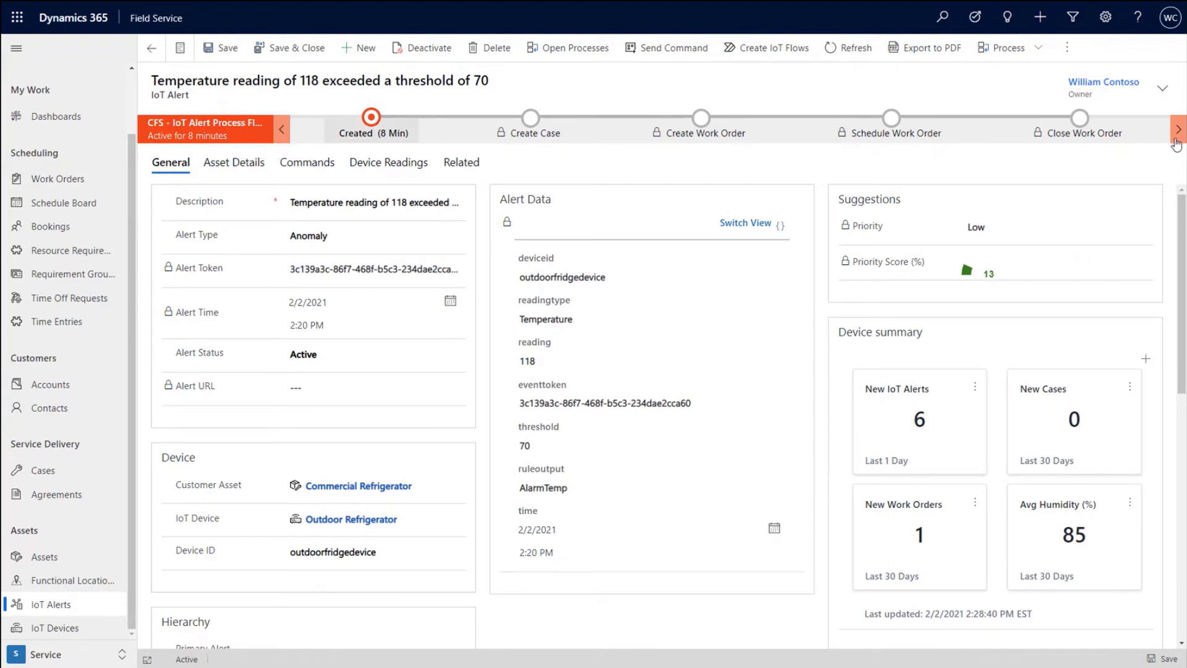
Advance the alert past the Created stage and start a new case for A. Datum Corporation.
{"action": "left_click", "coordinate": [383, 138]}
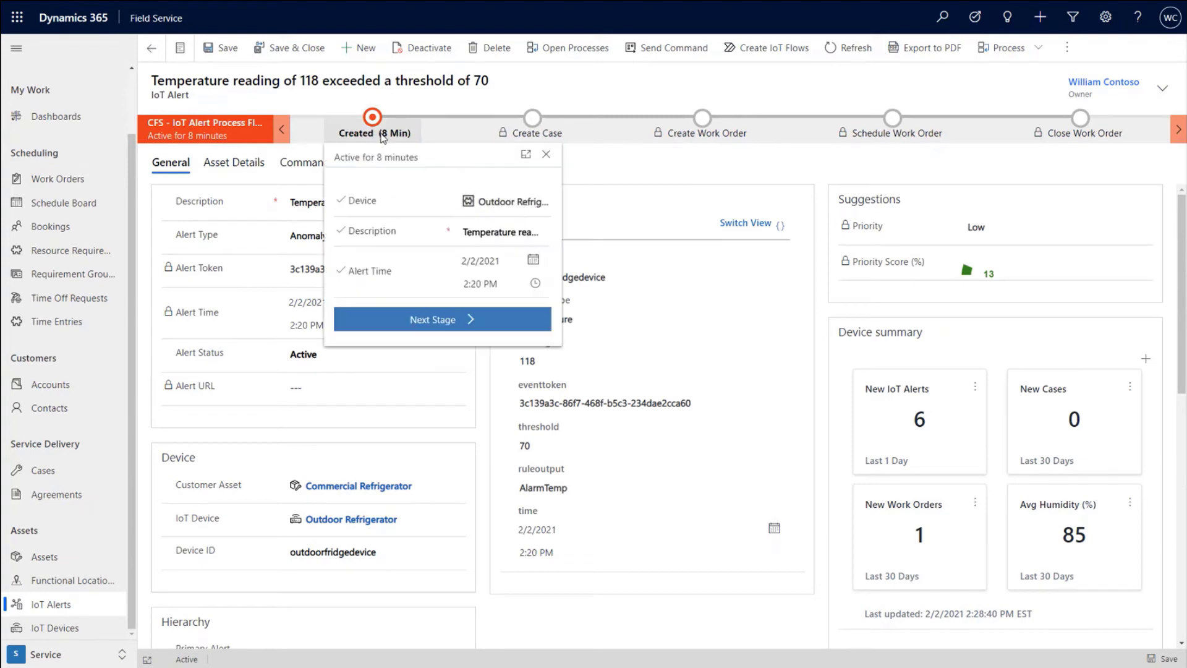
{"action": "left_click", "coordinate": [474, 323]}
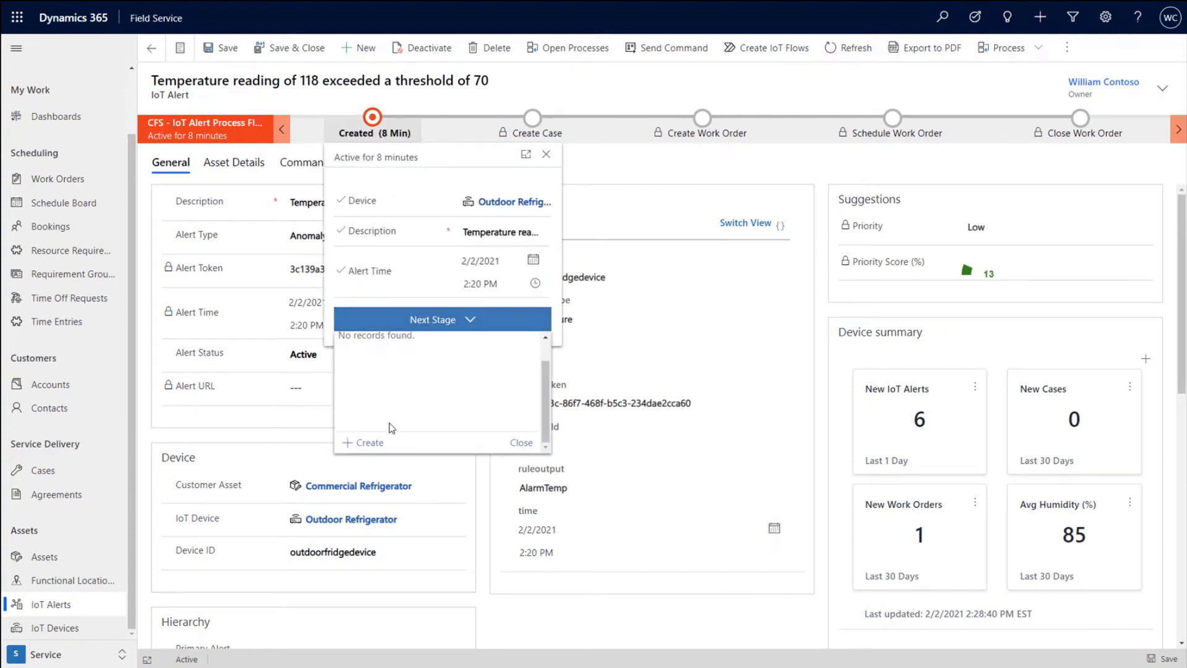
{"action": "left_click", "coordinate": [362, 443]}
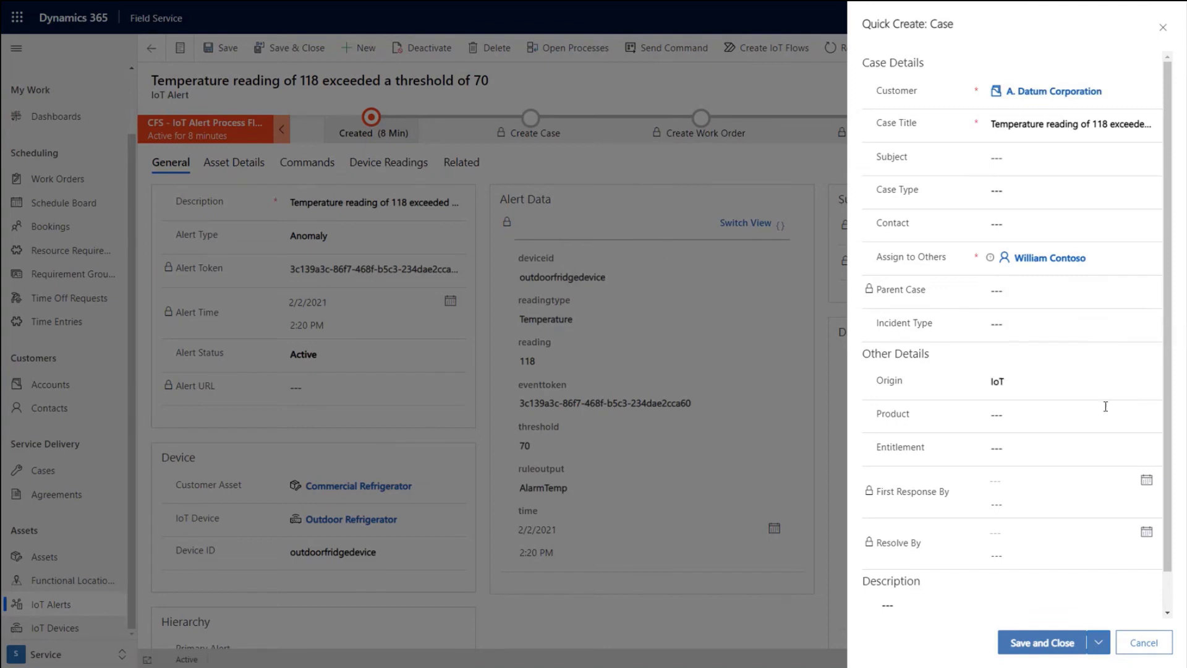
{"action": "scroll", "coordinate": [1091, 476], "scroll_direction": "down", "scroll_amount": 1}
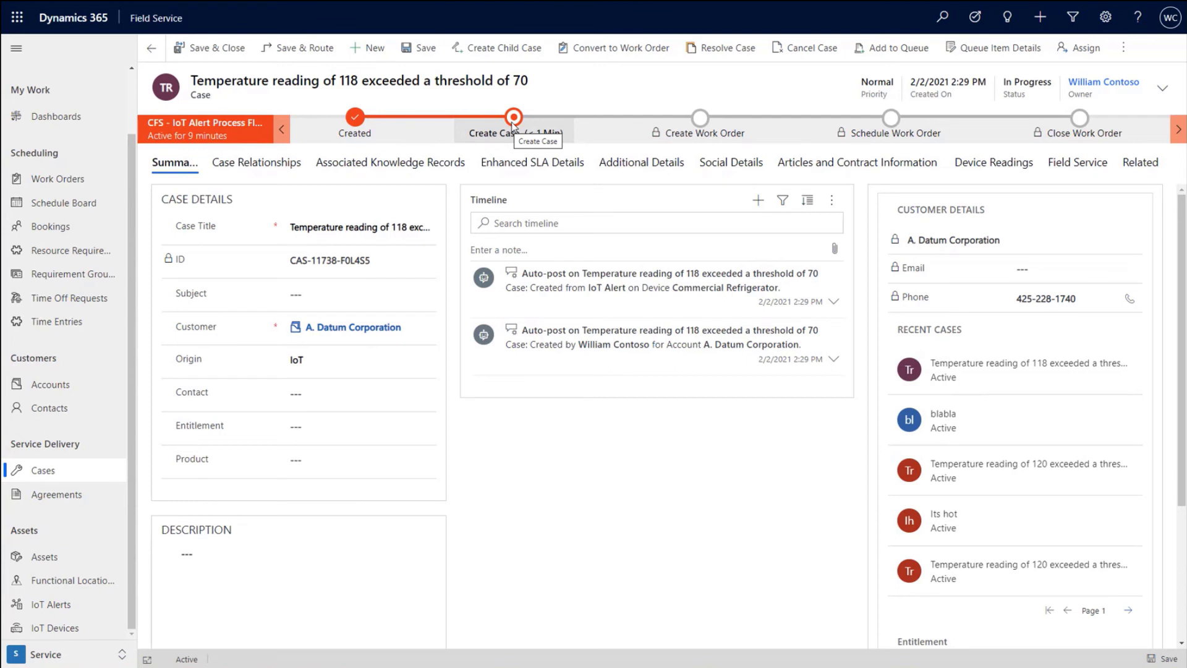
Open the Create Case stage details and advance the alert process to the next stage.
{"action": "left_click", "coordinate": [512, 124]}
{"action": "left_click", "coordinate": [574, 298]}
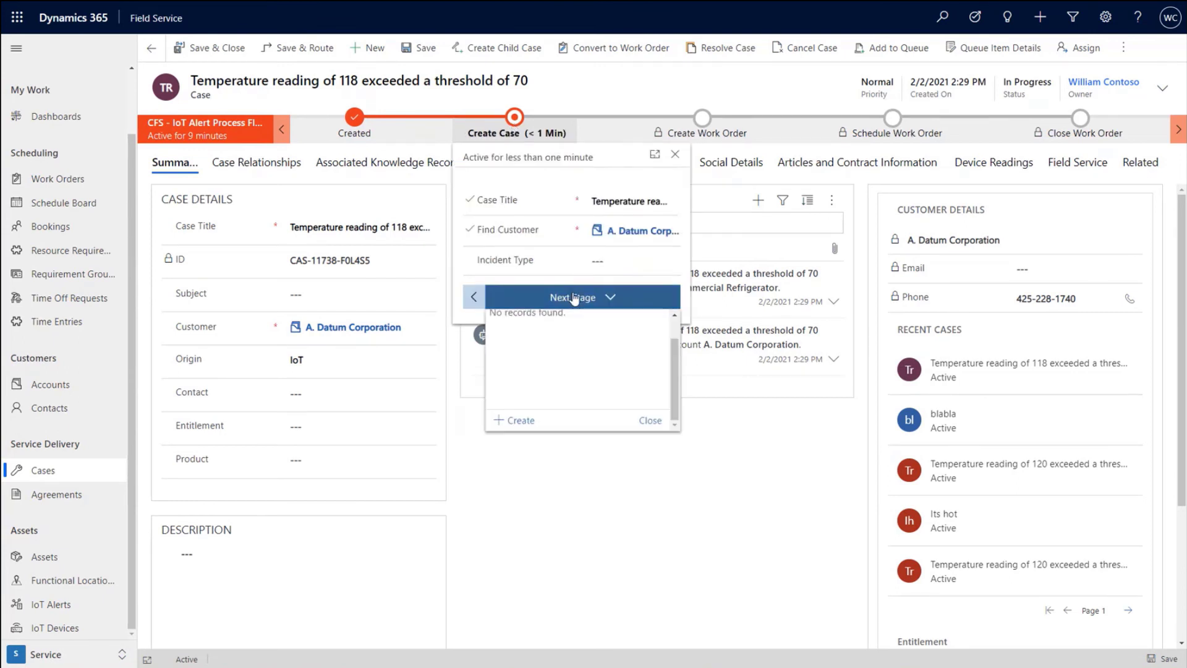
Close the stage details and enter 'Overheating' as the work order summary.
{"action": "left_click", "coordinate": [520, 421]}
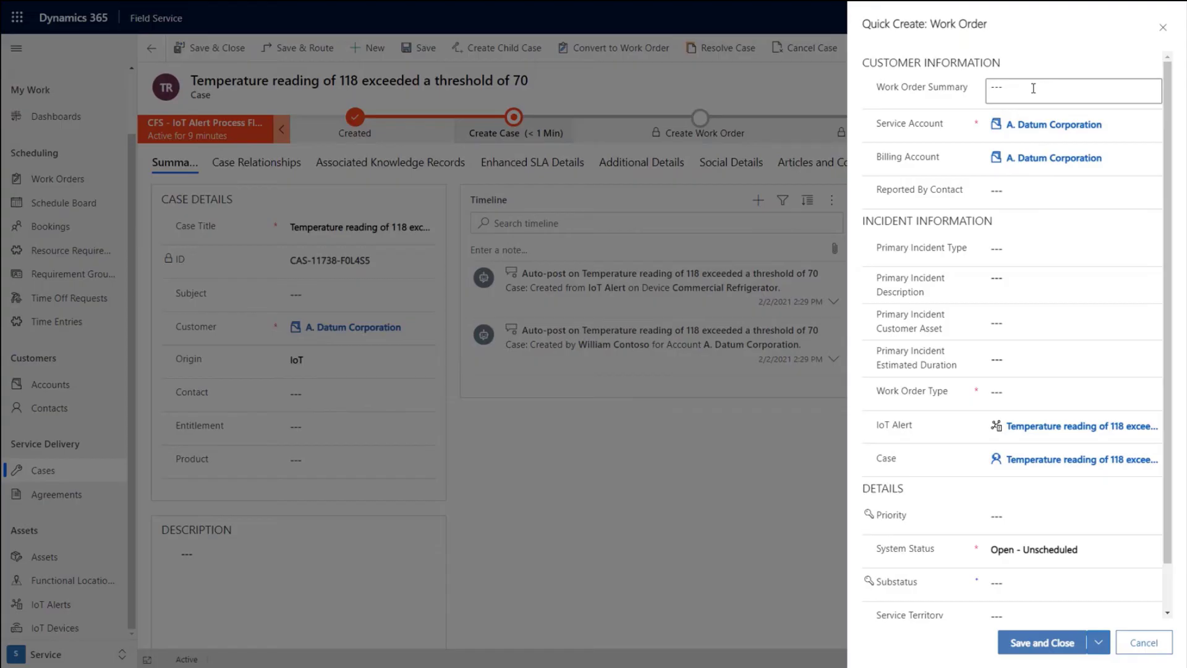
{"action": "left_click", "coordinate": [1037, 91]}
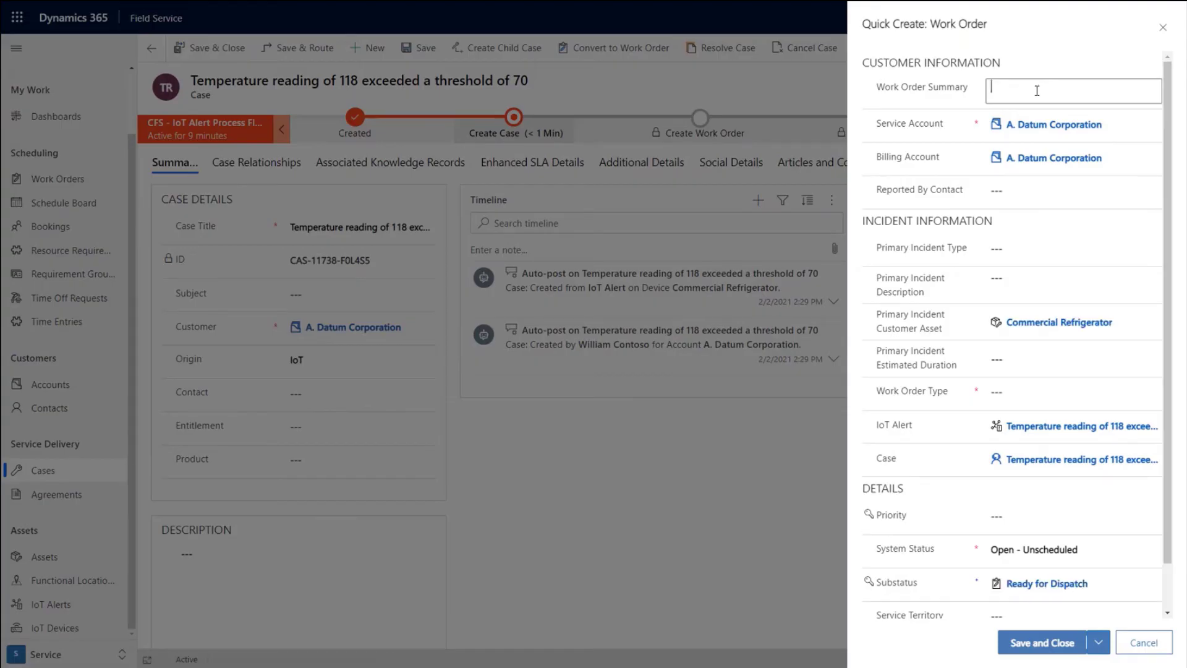
{"action": "type", "text": "Overheating"}
Set primary incident type to Inspect Air Flow and work order type to Service Call.
{"action": "left_click", "coordinate": [1151, 252]}
{"action": "left_click", "coordinate": [1152, 250]}
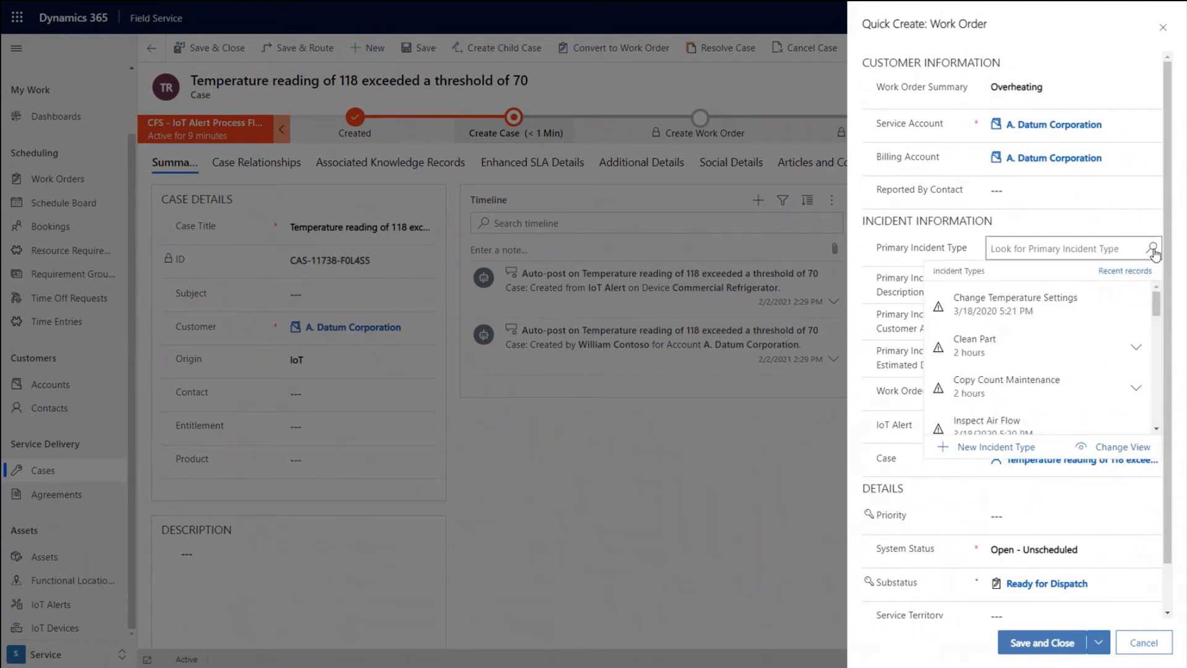
{"action": "scroll", "coordinate": [1027, 365], "scroll_direction": "down", "scroll_amount": 2}
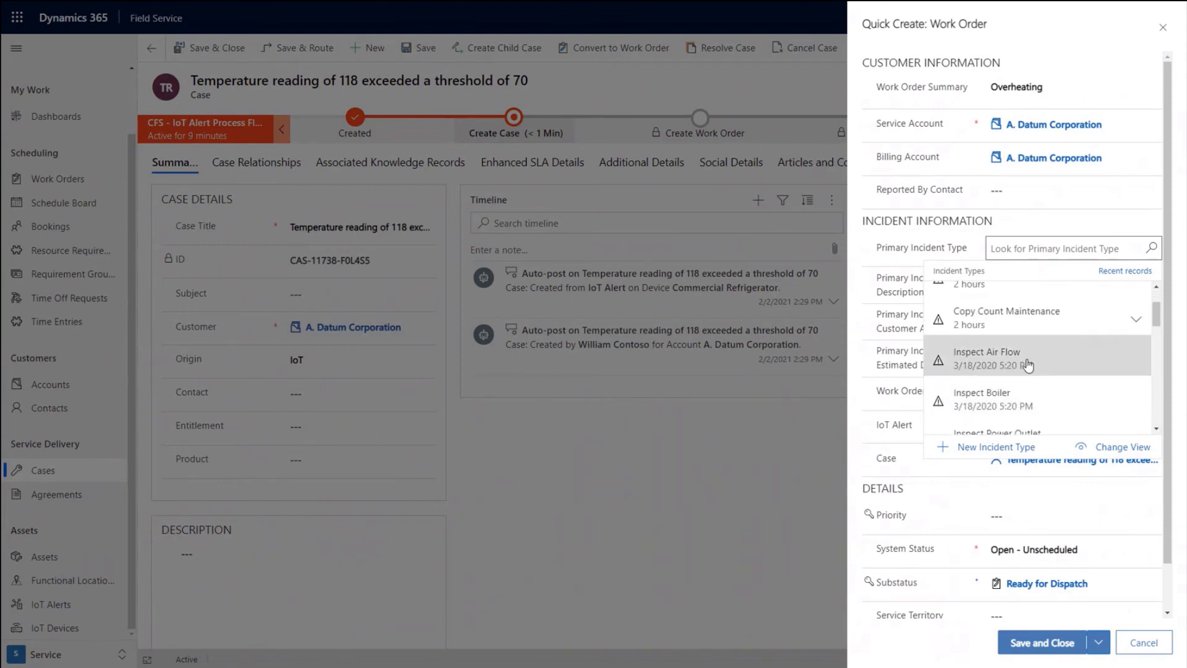
{"action": "left_click", "coordinate": [1028, 364]}
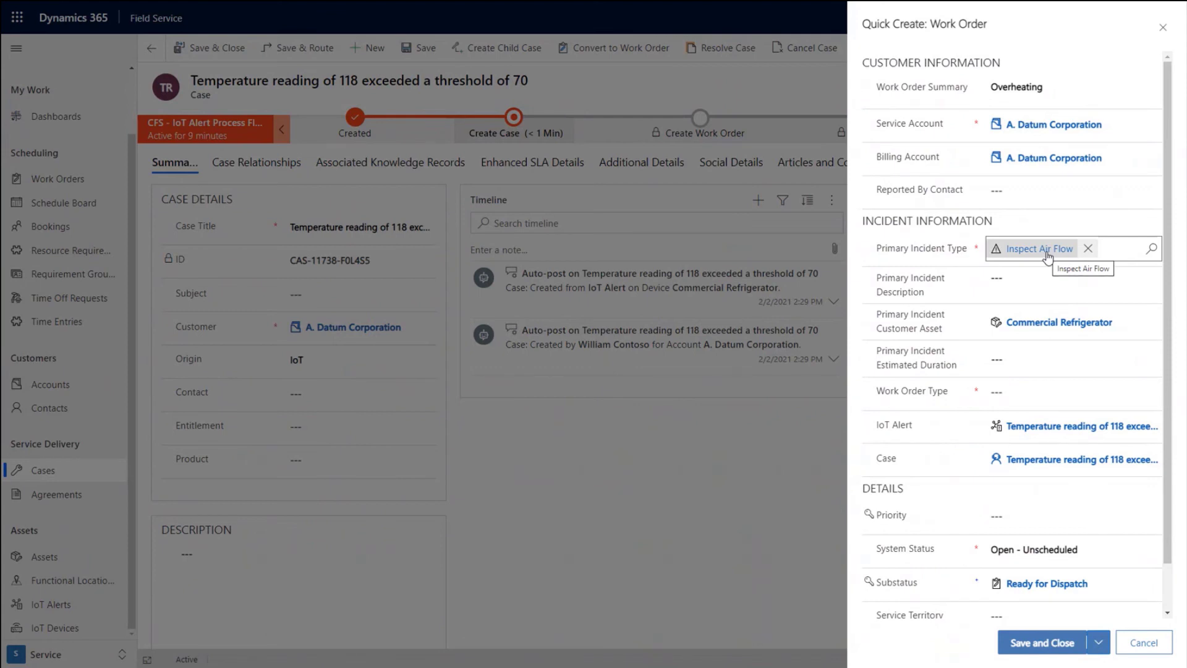
{"action": "left_click", "coordinate": [1149, 391]}
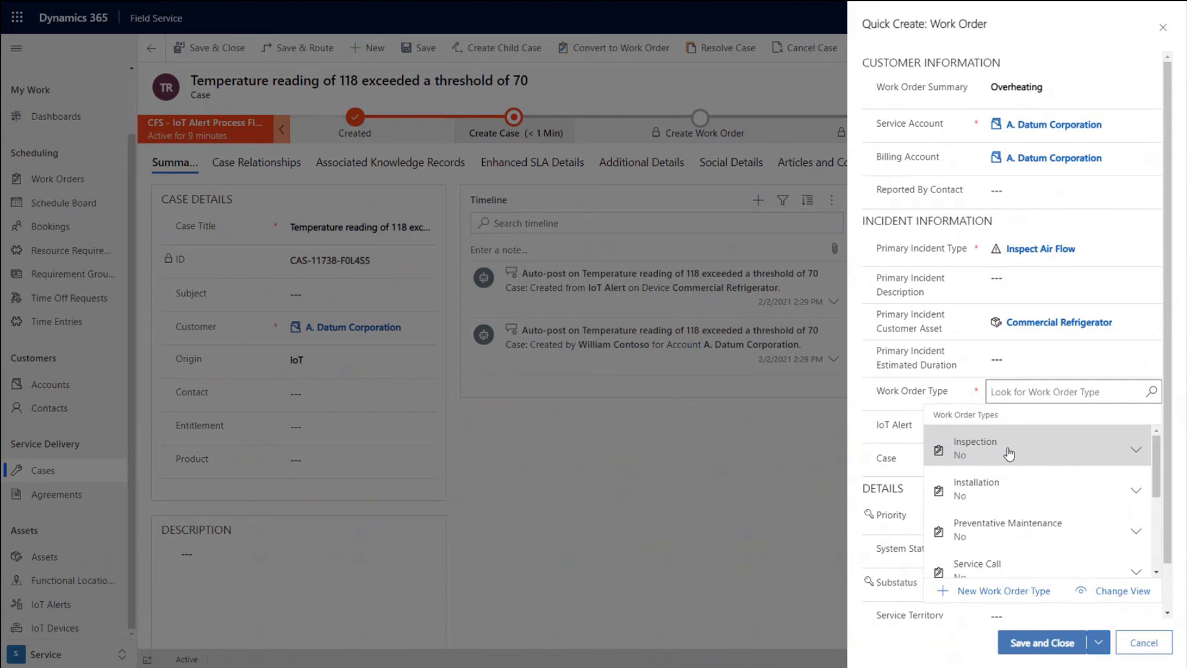
{"action": "left_click", "coordinate": [1041, 567]}
{"action": "scroll", "coordinate": [1079, 538], "scroll_direction": "down", "scroll_amount": 1}
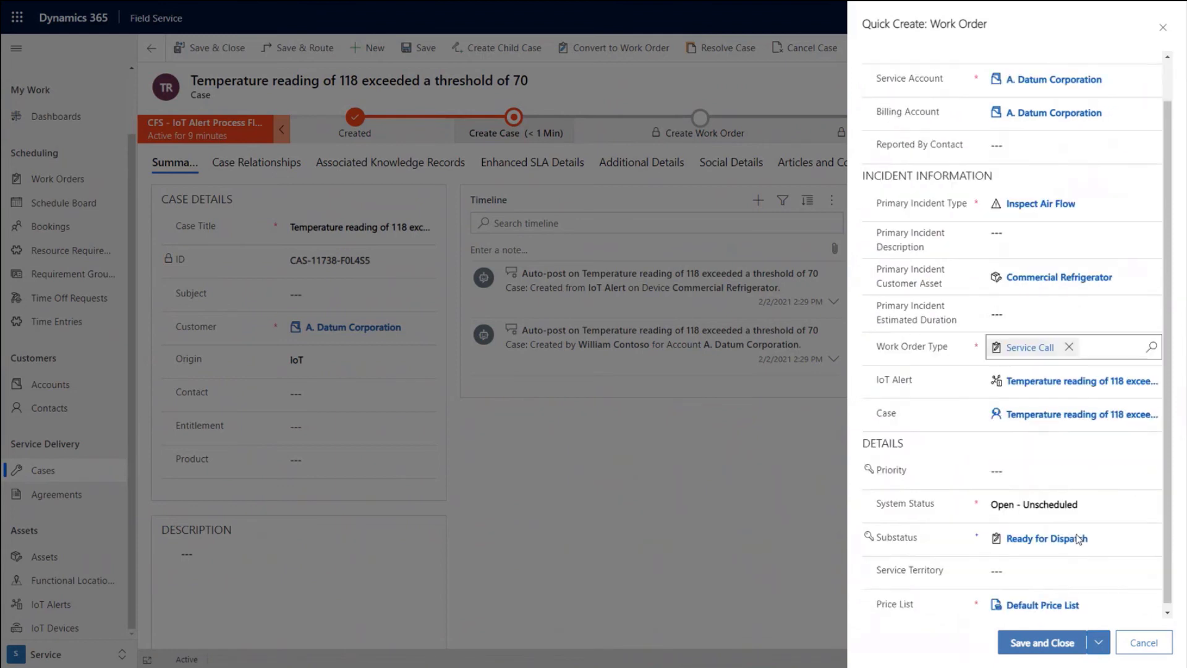
Save and close work order 00084, leaving it Ready for Dispatch.
{"action": "left_click", "coordinate": [1058, 646]}
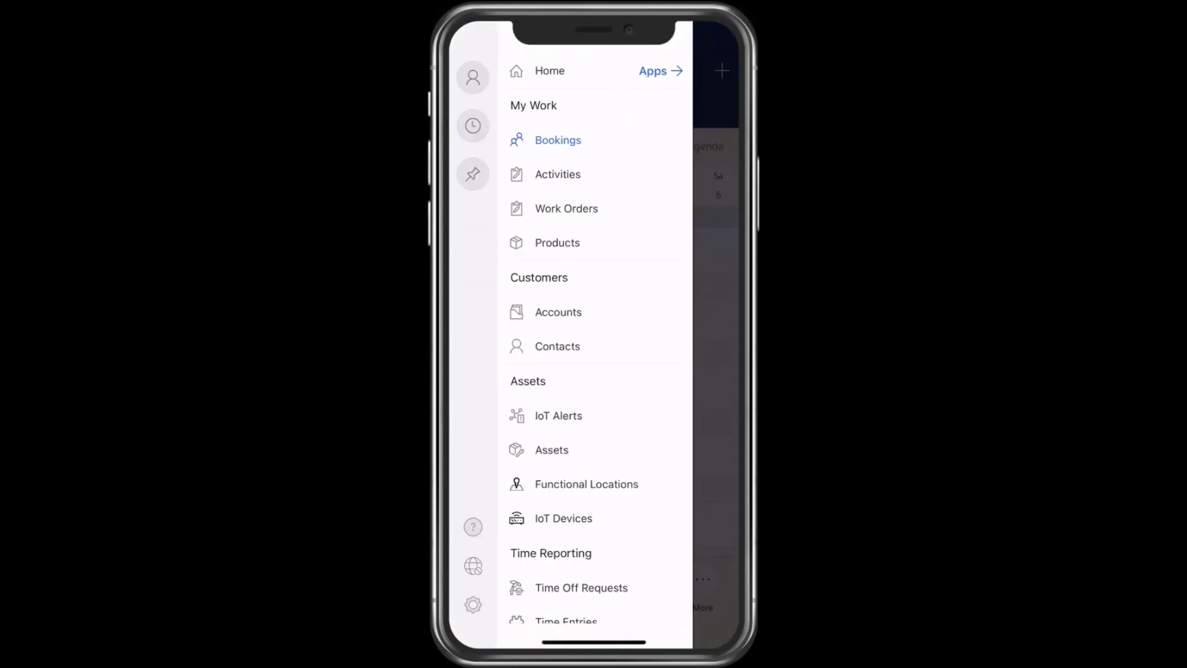
Open the 2/2/2021 2:20 PM temperature alert from IoT Alerts and review its General details.
{"action": "left_click", "coordinate": [559, 416]}
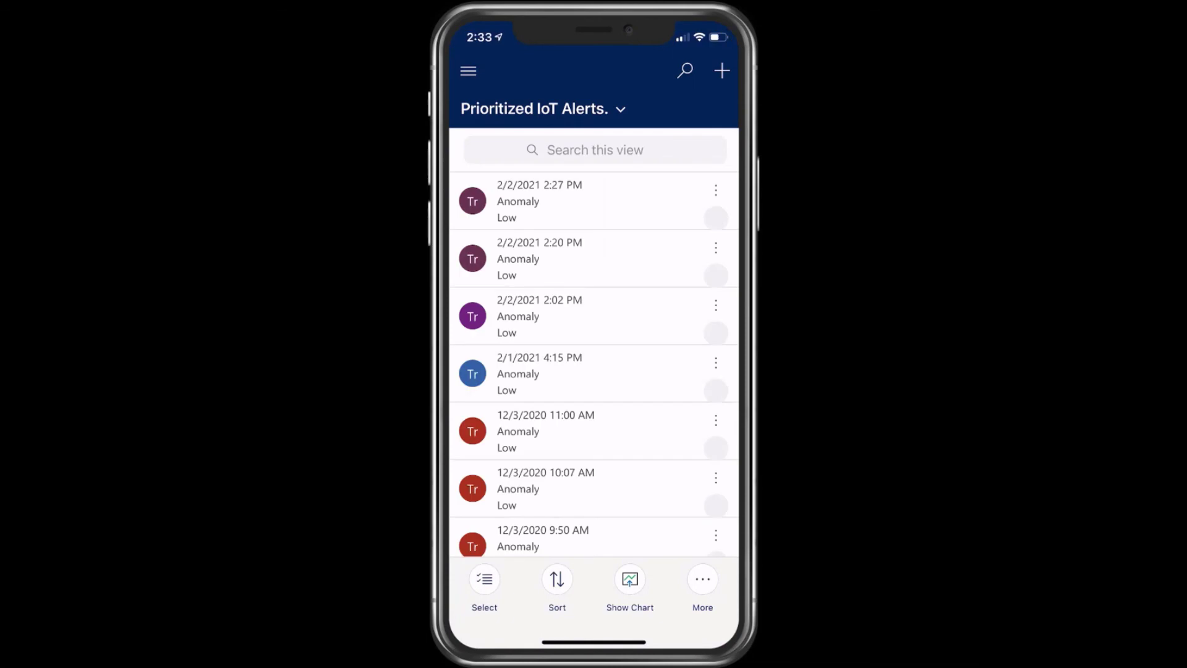
{"action": "left_click", "coordinate": [544, 259]}
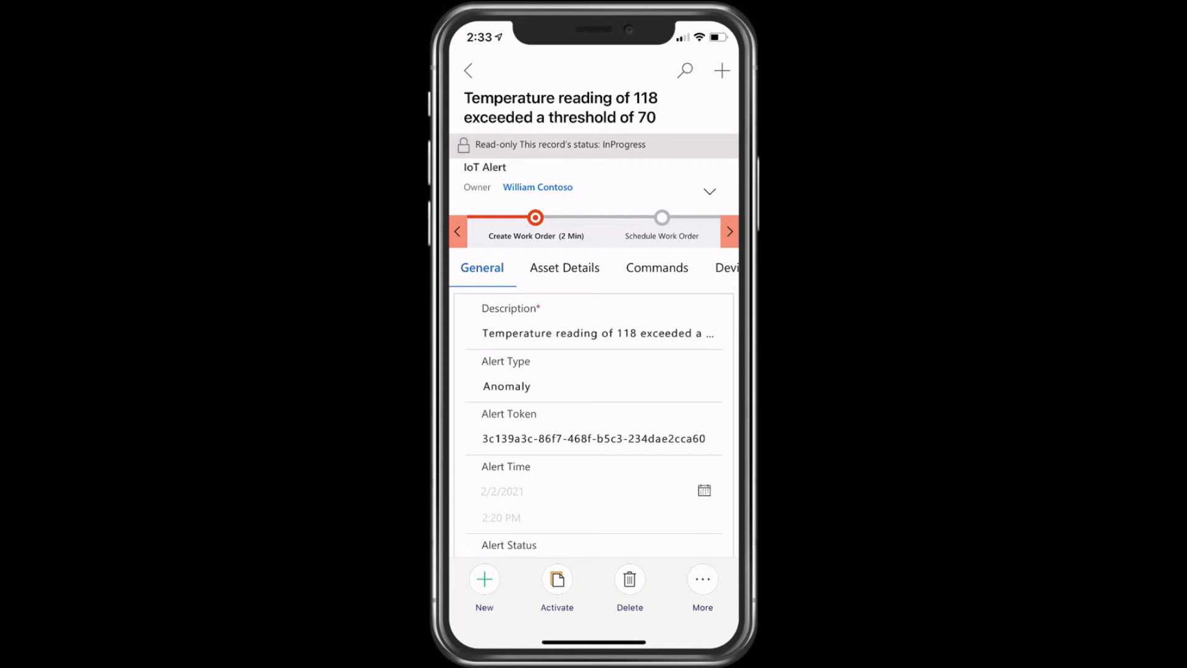
{"action": "scroll", "coordinate": [594, 371], "scroll_direction": "down", "scroll_amount": 3}
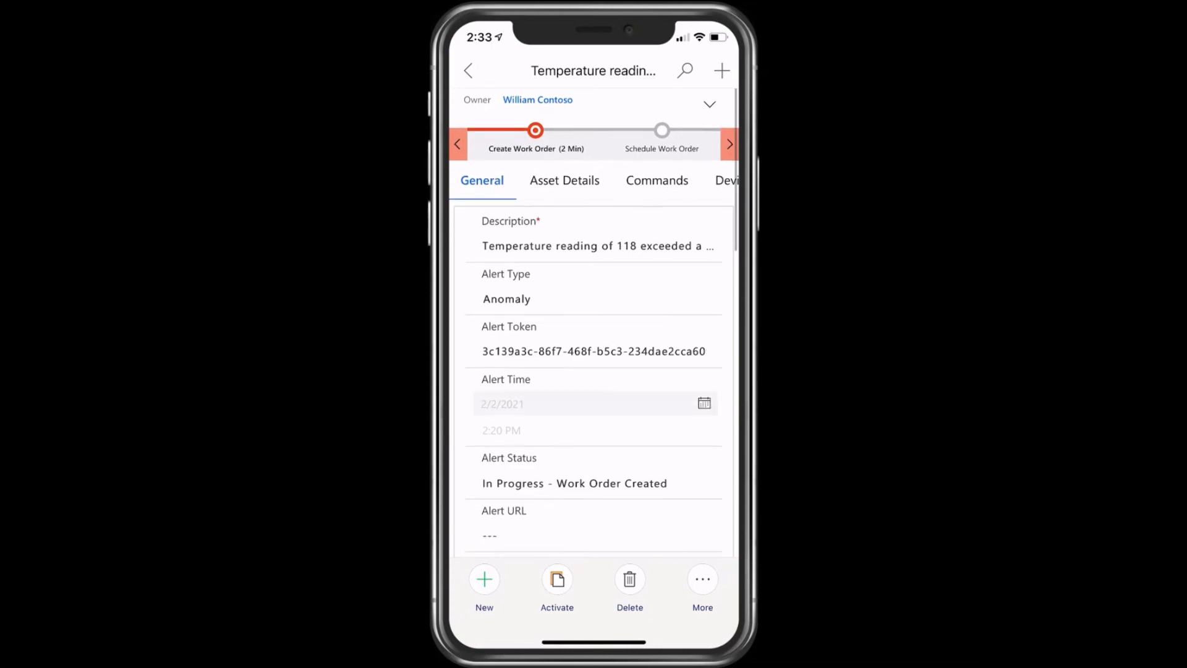
{"action": "scroll", "coordinate": [593, 371], "scroll_direction": "down", "scroll_amount": 5}
{"action": "scroll", "coordinate": [593, 370], "scroll_direction": "up", "scroll_amount": 3}
{"action": "scroll", "coordinate": [593, 371], "scroll_direction": "down", "scroll_amount": 1}
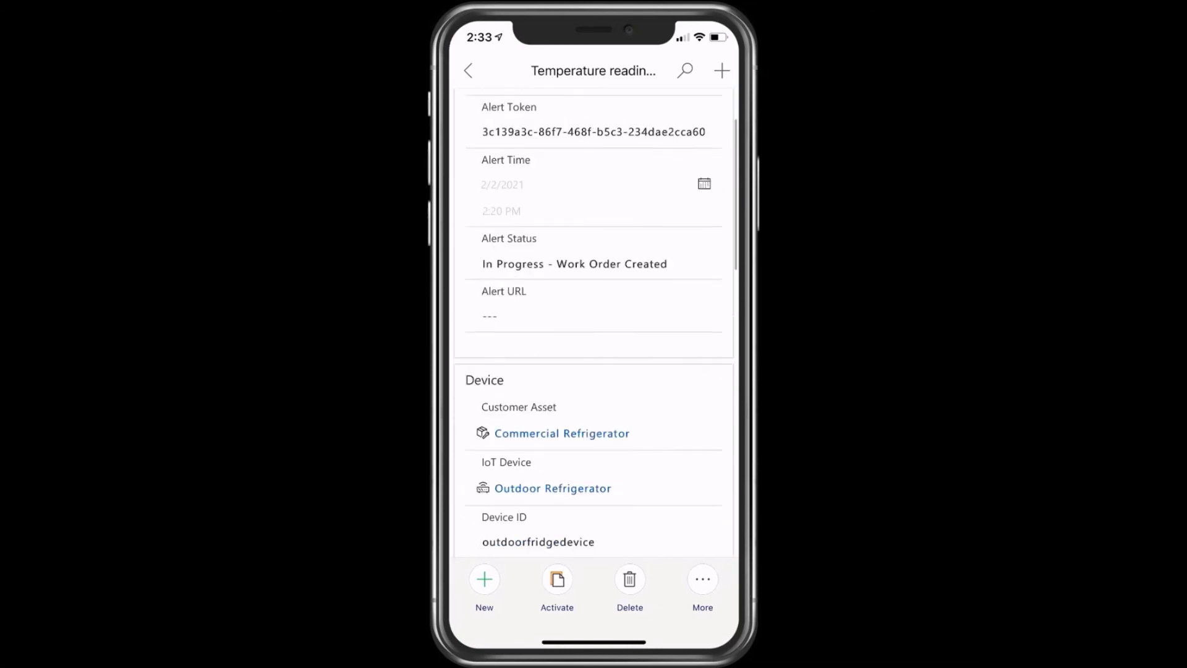
{"action": "scroll", "coordinate": [593, 371], "scroll_direction": "down", "scroll_amount": 10}
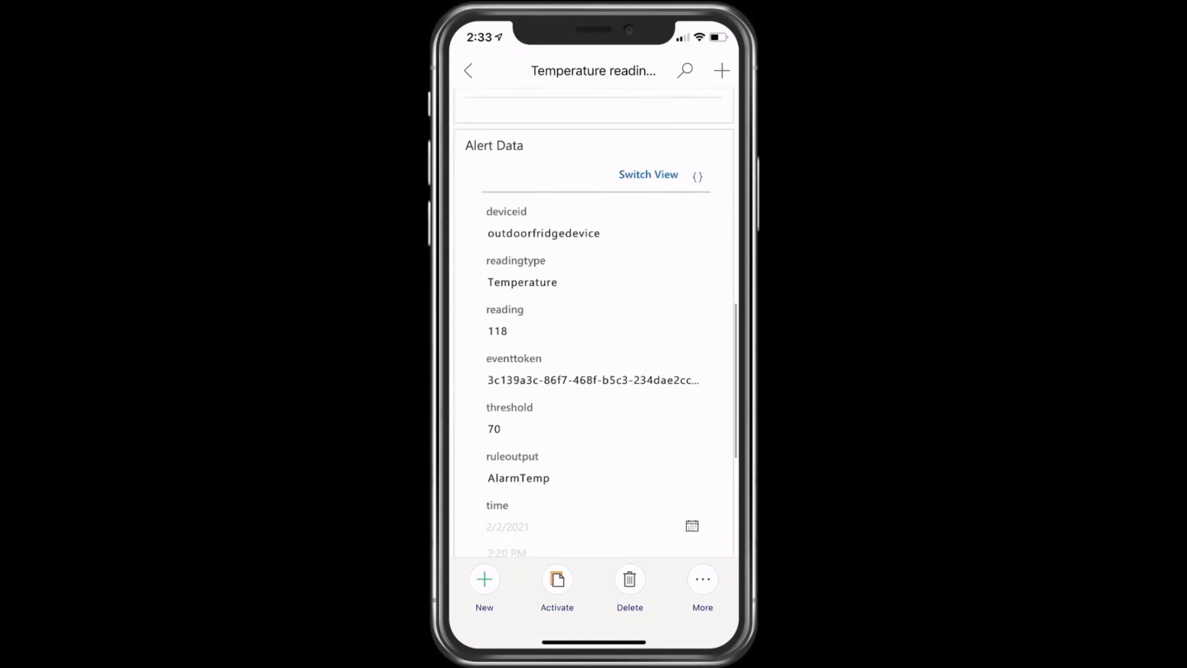
{"action": "scroll", "coordinate": [593, 370], "scroll_direction": "down", "scroll_amount": 5}
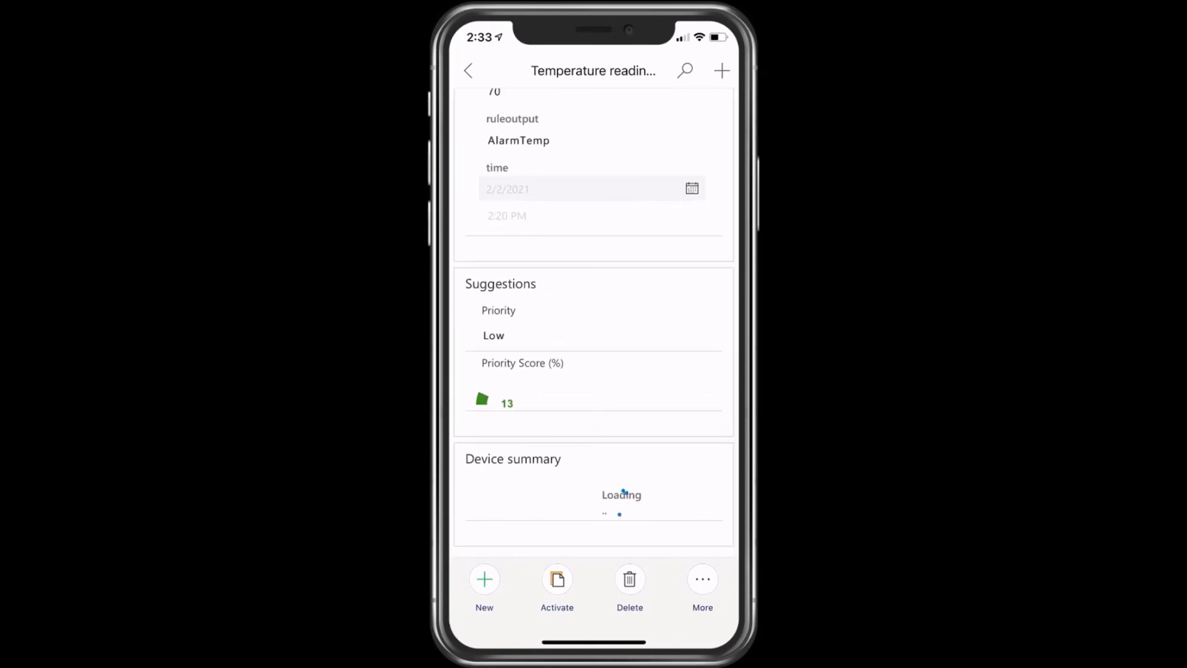
{"action": "scroll", "coordinate": [593, 334], "scroll_direction": "up", "scroll_amount": 15}
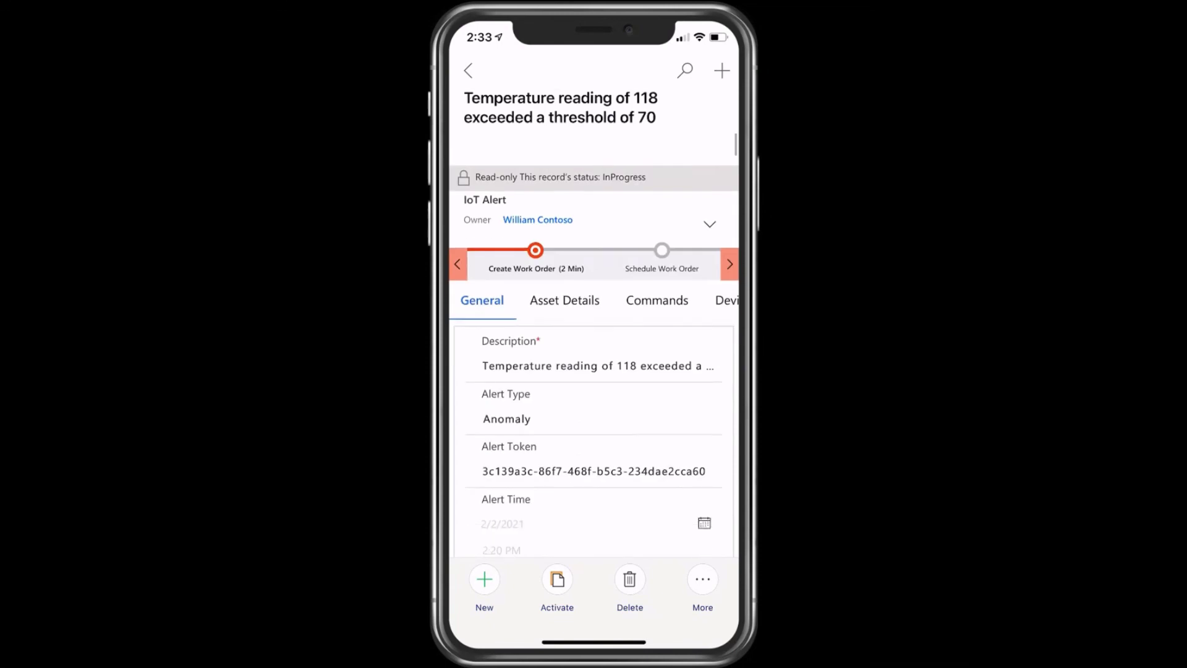
View the Device Readings chart of the Outdoor Refrigerator's temperature and humidity.
{"action": "scroll", "coordinate": [594, 267], "scroll_direction": "right", "scroll_amount": 3}
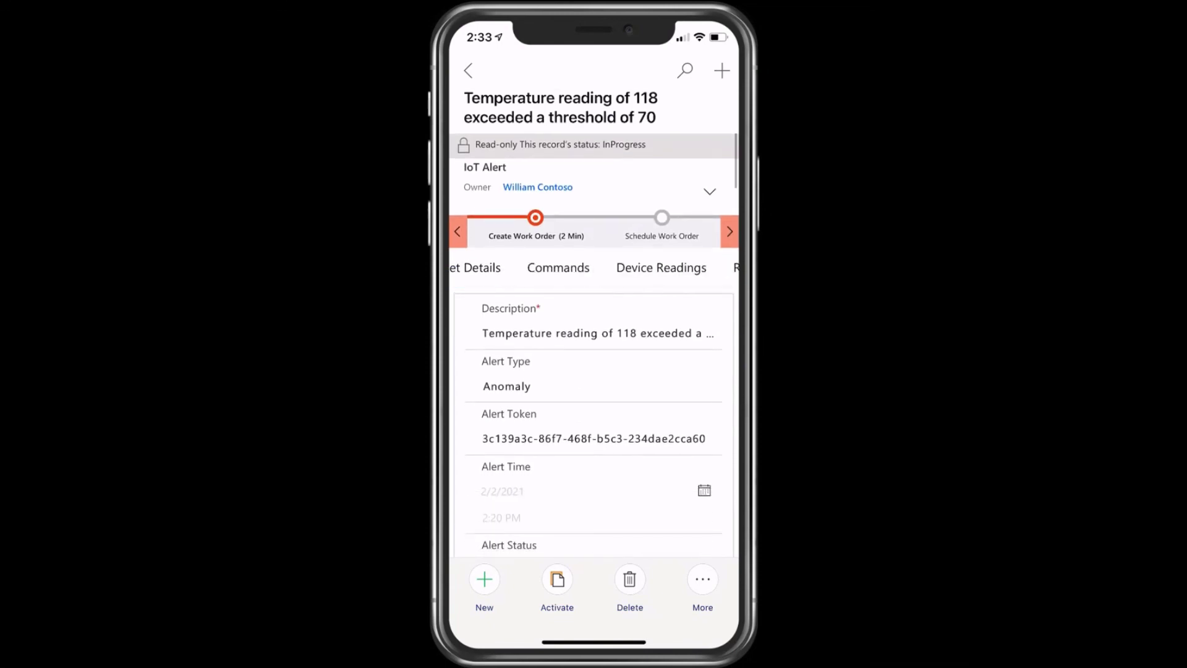
{"action": "left_click", "coordinate": [660, 267]}
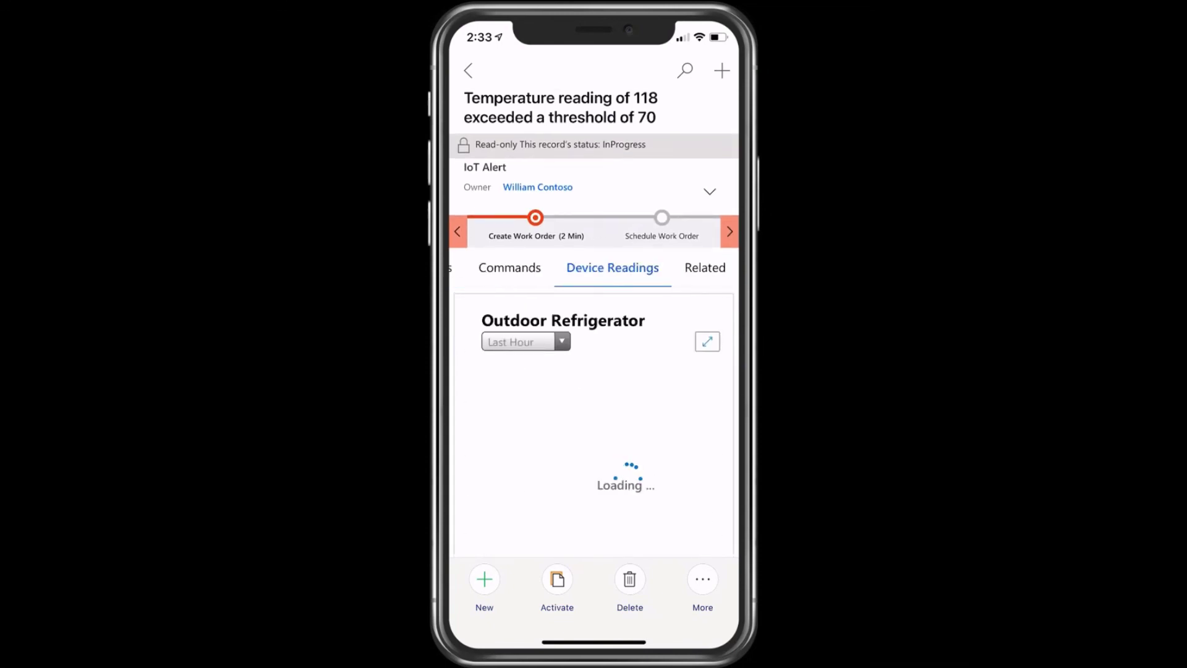
{"action": "scroll", "coordinate": [594, 370], "scroll_direction": "down", "scroll_amount": 2}
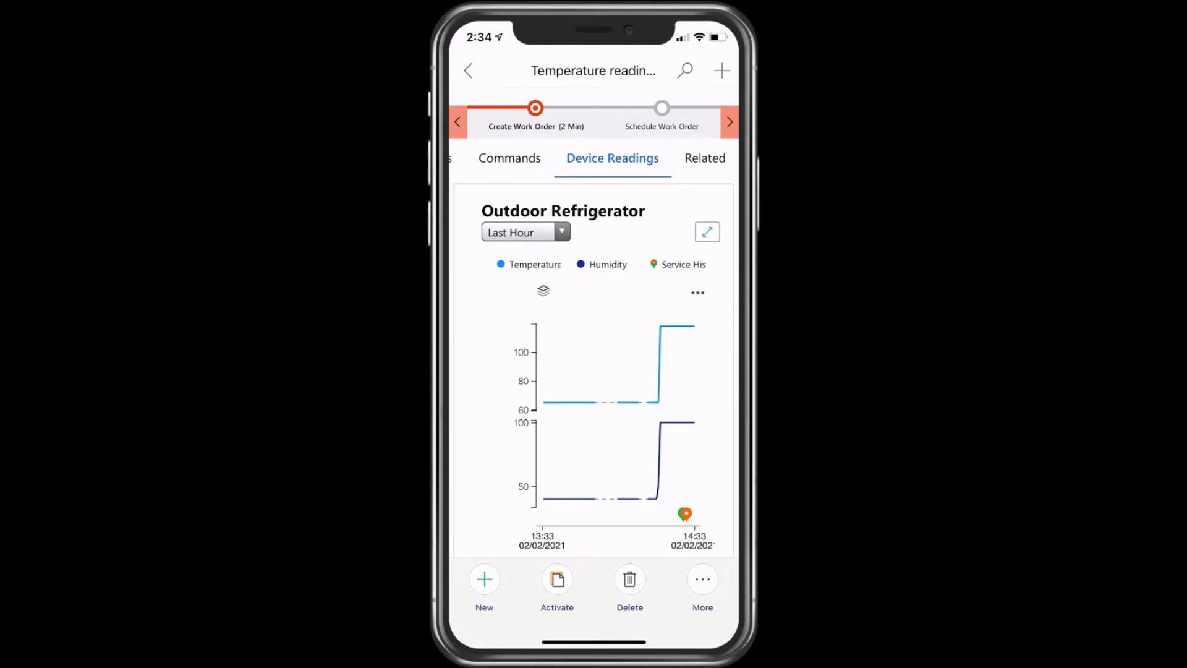